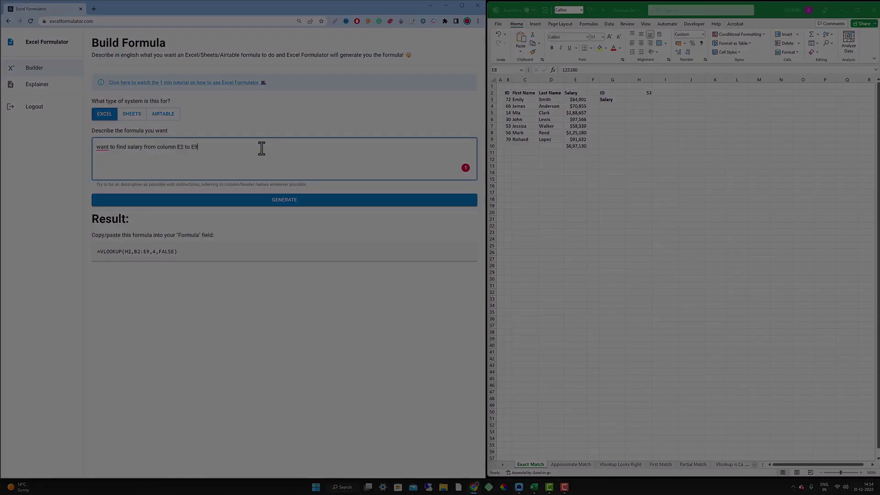
# Extend the formula description with "on the basis of ID mentioned in H2".
pyautogui.click(647, 97)
pyautogui.click(647, 97)
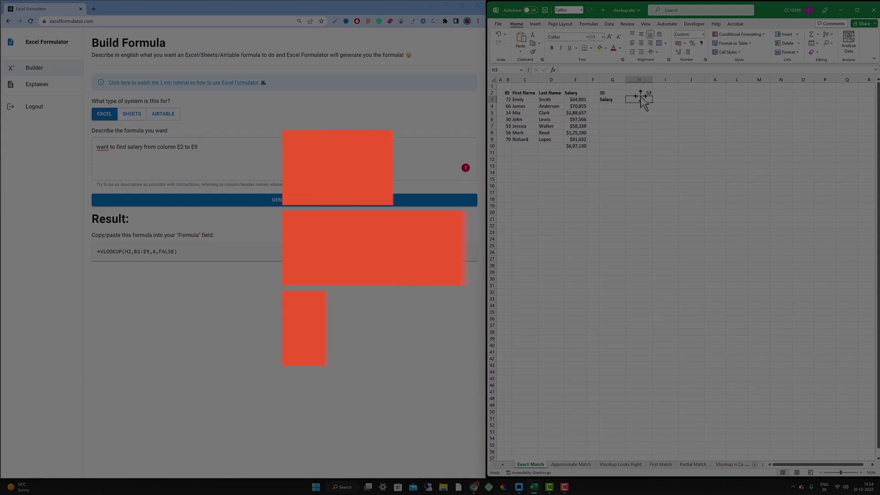
pyautogui.click(161, 148)
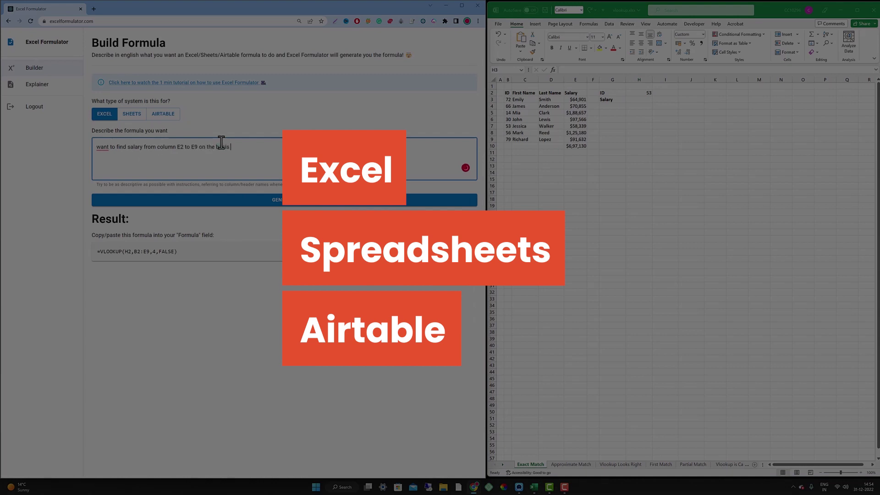
pyautogui.press('capslock')
pyautogui.write('I')
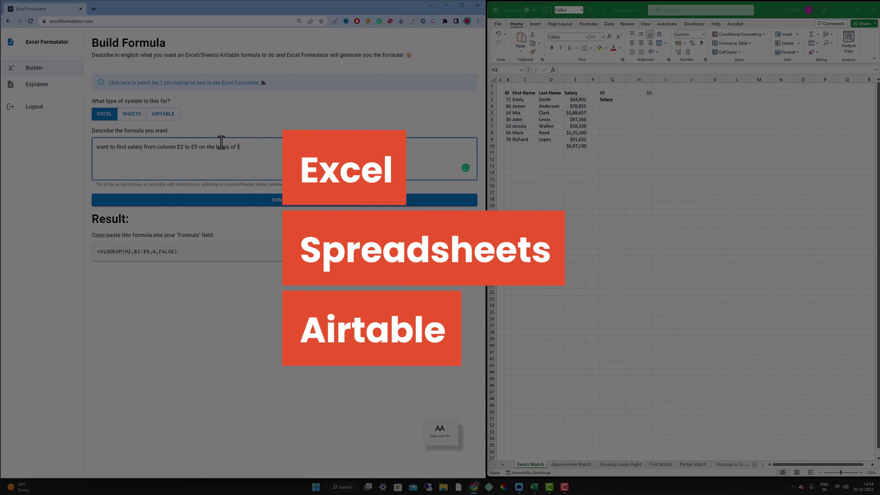
pyautogui.write('D mentioned ')
pyautogui.write('in')
pyautogui.press('capslock')
pyautogui.write('H')
# Check cell H2 in the sheet and add "and ID column starts from B2 to B9" to the formula description.
pyautogui.click(647, 93)
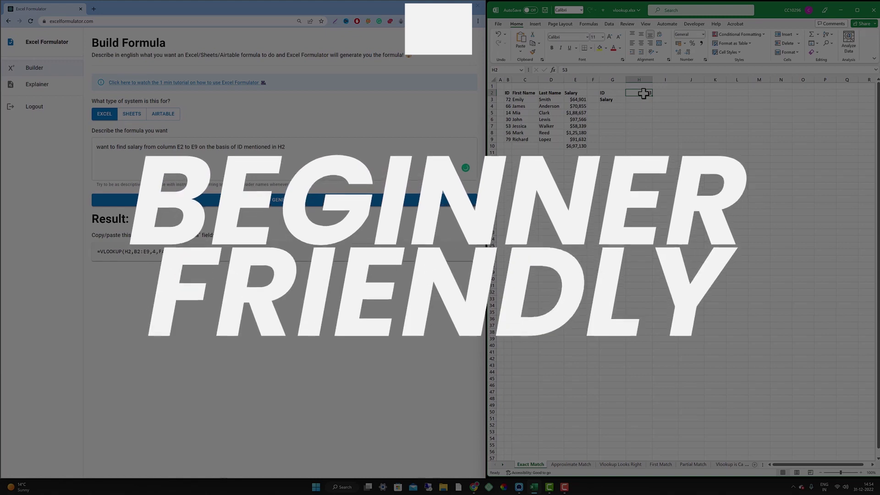
pyautogui.click(307, 149)
pyautogui.write('a')
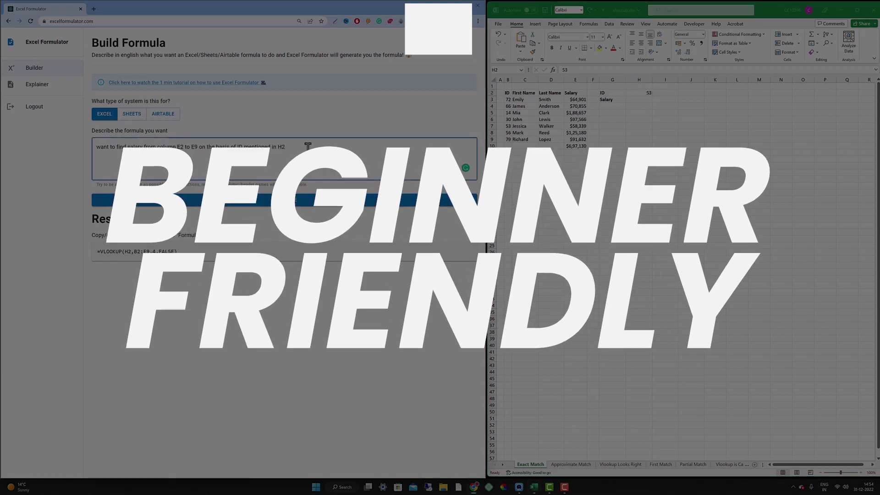
pyautogui.write('nd ID t')
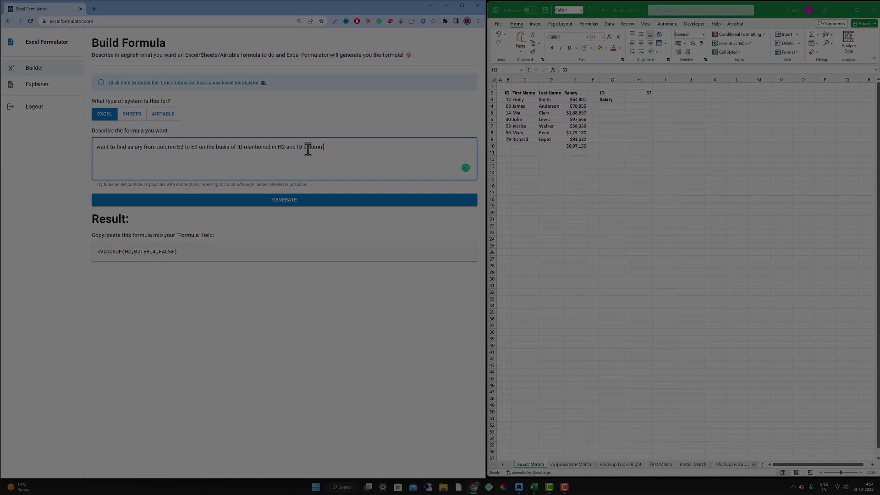
pyautogui.press('capslock')
pyautogui.write('B2 to B9')
pyautogui.click(583, 105)
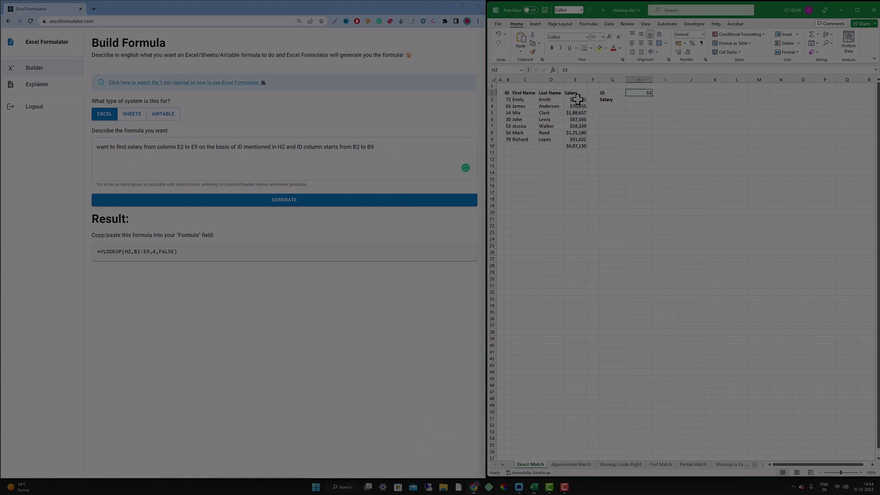
pyautogui.click(577, 140)
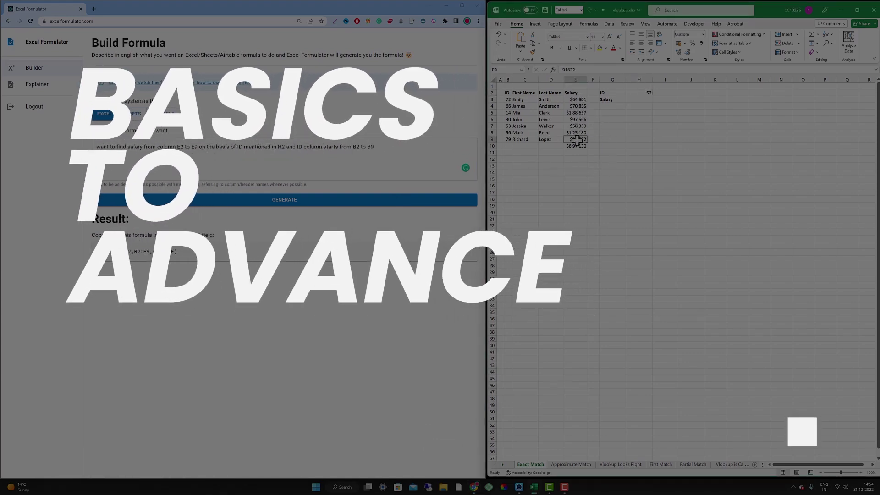
pyautogui.click(247, 150)
pyautogui.click(642, 93)
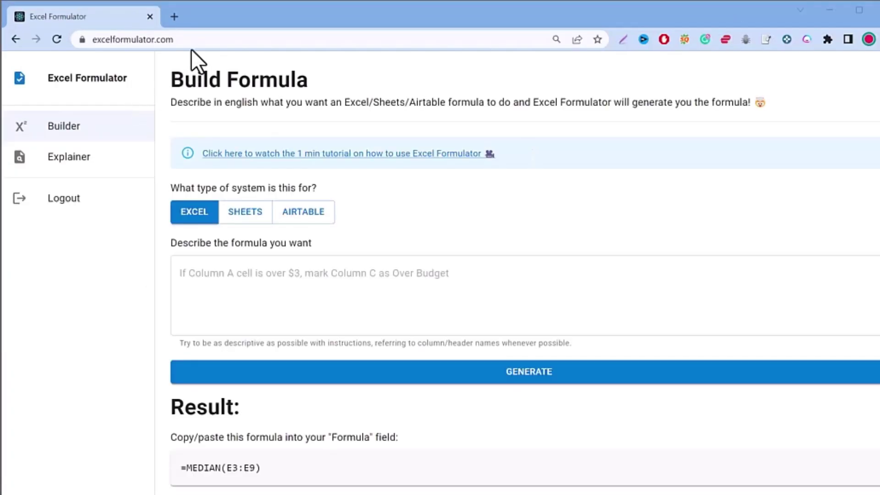
pyautogui.click(106, 23)
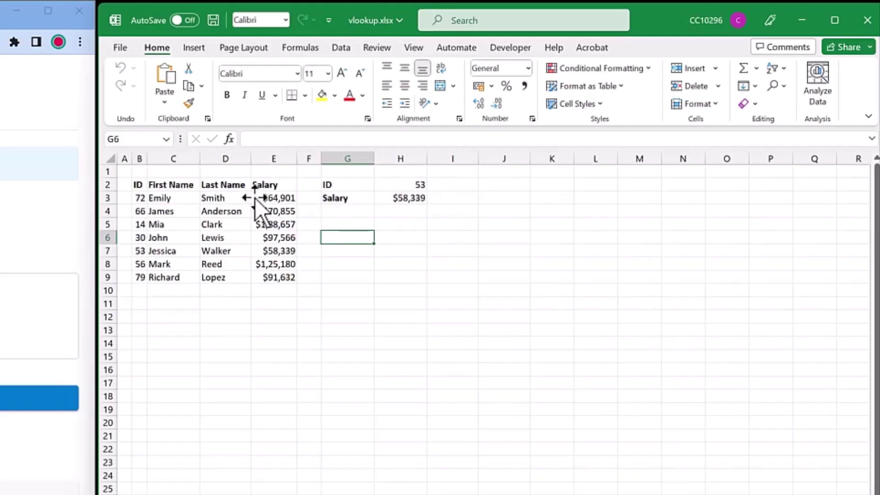
# Examine the employee table's ID, name and salary columns and the ID and Salary lookup cells in the workbook.
pyautogui.click(510, 98)
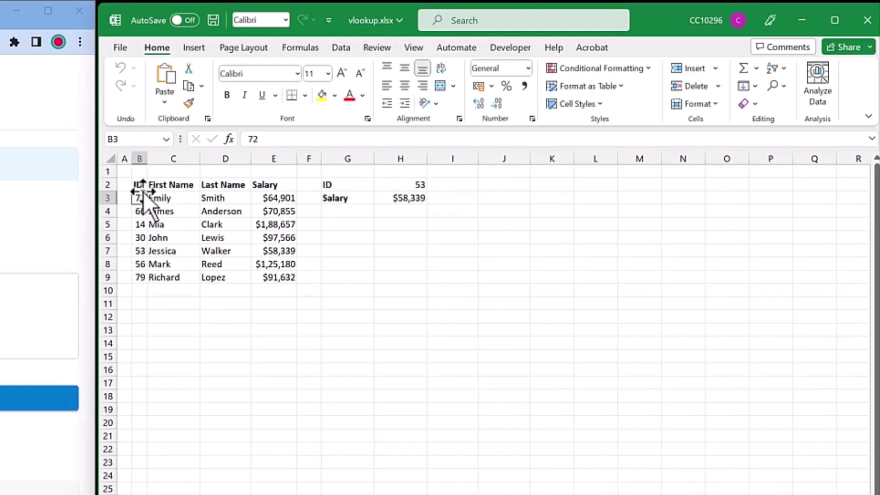
pyautogui.click(143, 183)
pyautogui.click(175, 186)
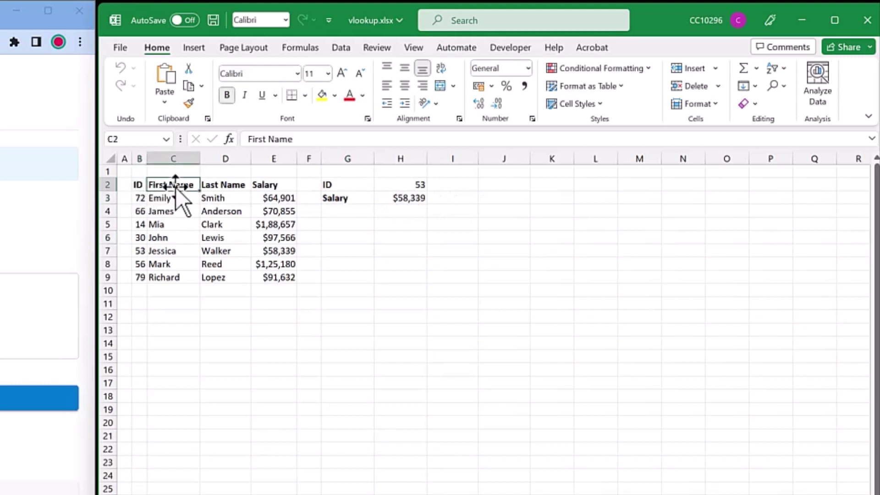
pyautogui.click(213, 182)
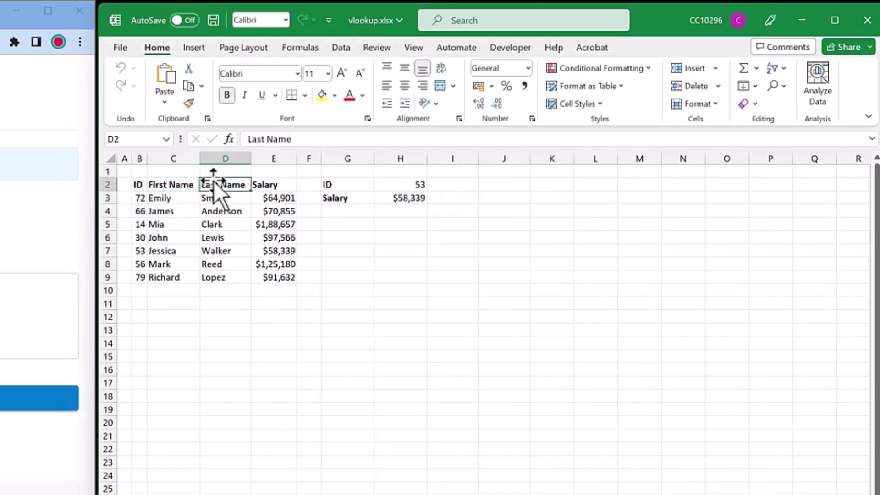
pyautogui.click(275, 197)
pyautogui.click(345, 189)
pyautogui.click(346, 200)
pyautogui.click(404, 185)
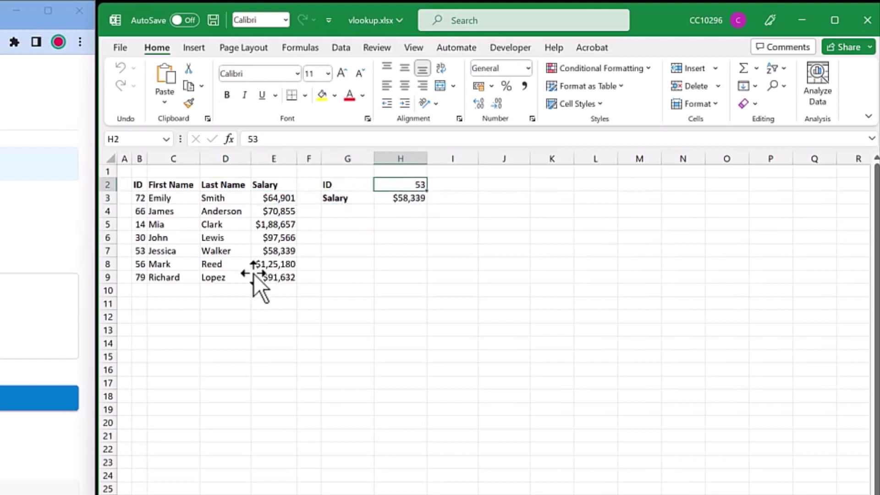
# Clear the VLOOKUP formula from cell H3, review the salaries in E3:E9 and select cell E10 below them.
pyautogui.click(397, 200)
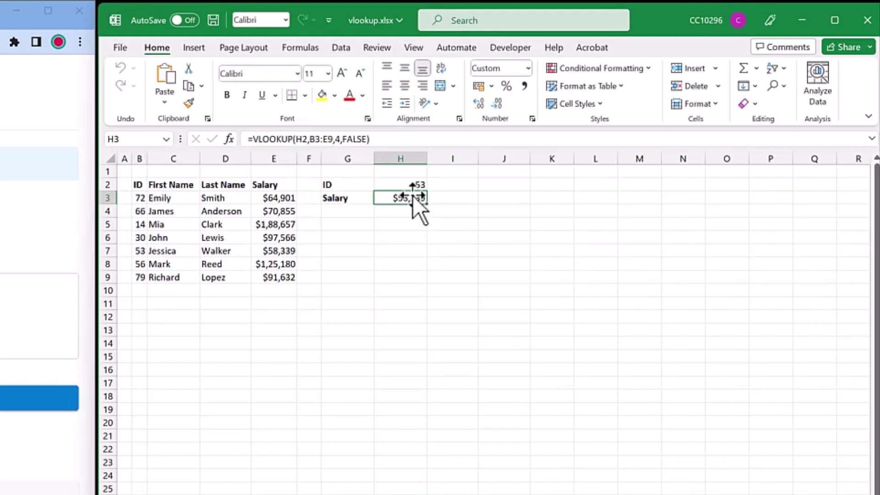
pyautogui.press('Delete')
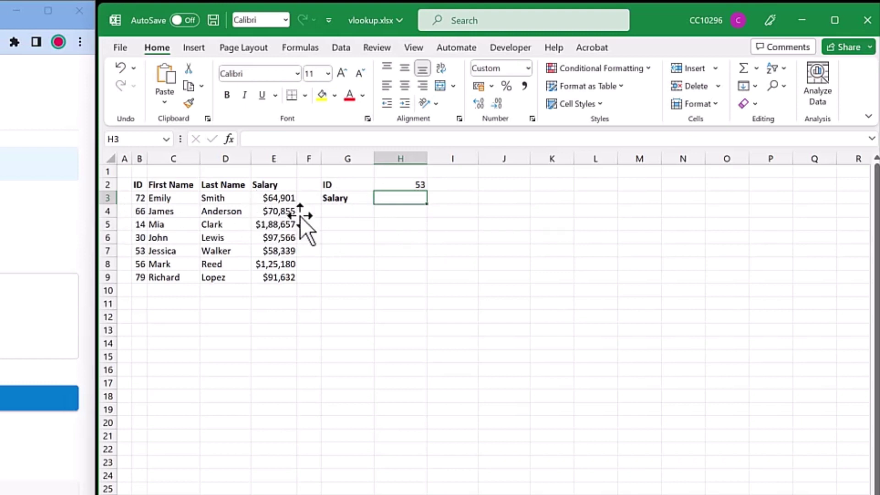
pyautogui.moveTo(282, 197); pyautogui.dragTo(290, 274)
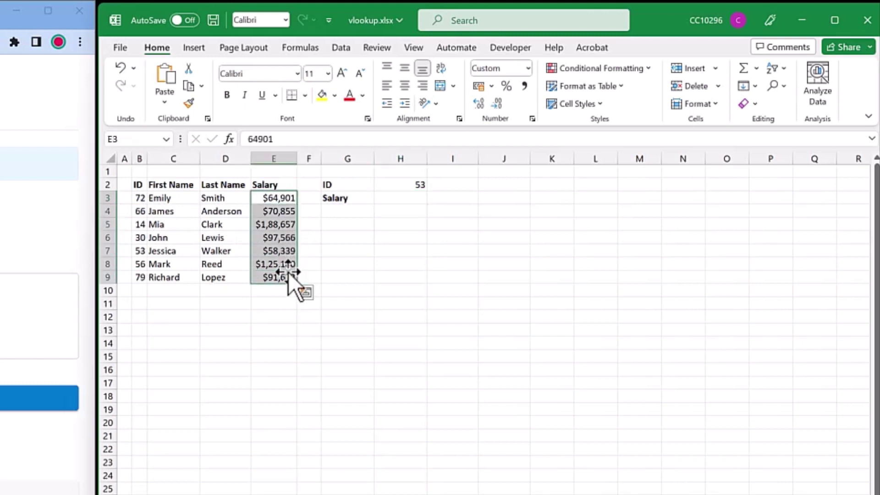
pyautogui.click(285, 206)
pyautogui.moveTo(287, 199); pyautogui.dragTo(291, 276)
pyautogui.click(275, 292)
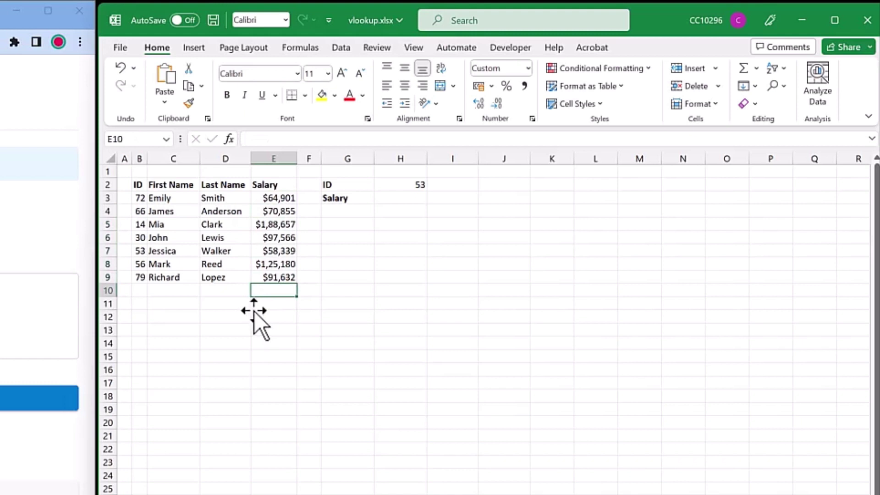
# In Excel Formulator, switch the target system to Sheets and Airtable, and set it back to Excel.
pyautogui.click(55, 334)
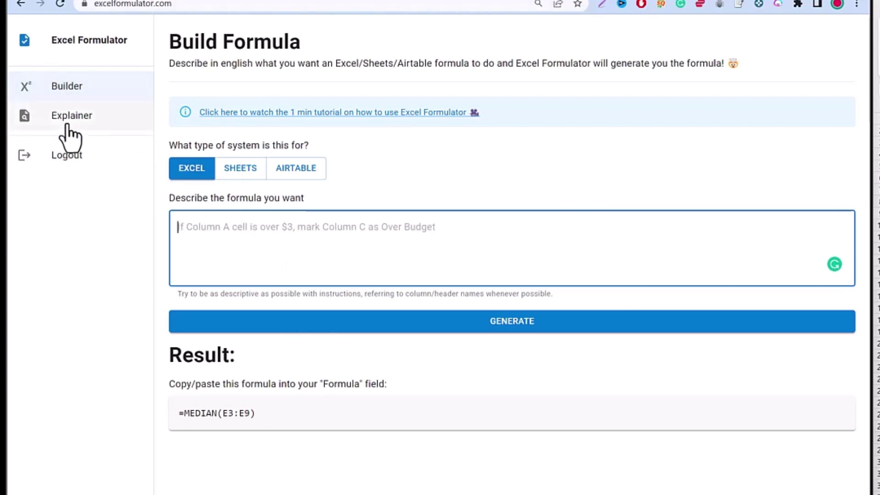
pyautogui.click(337, 224)
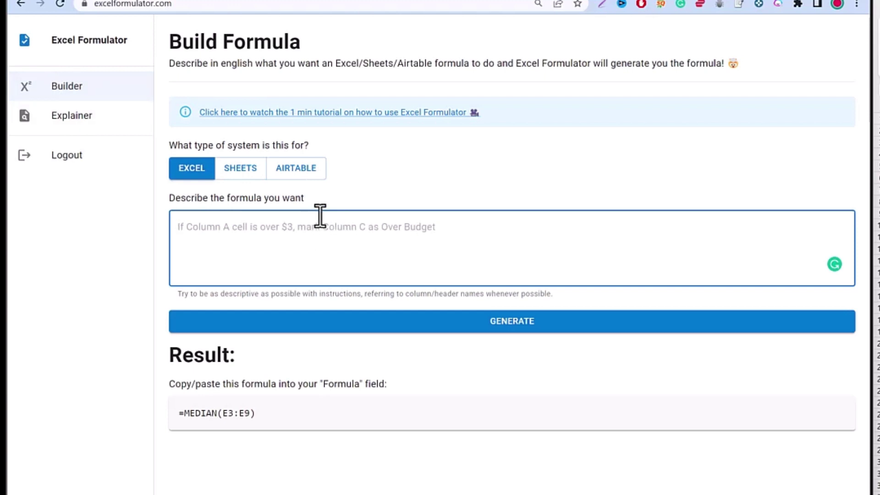
pyautogui.click(250, 169)
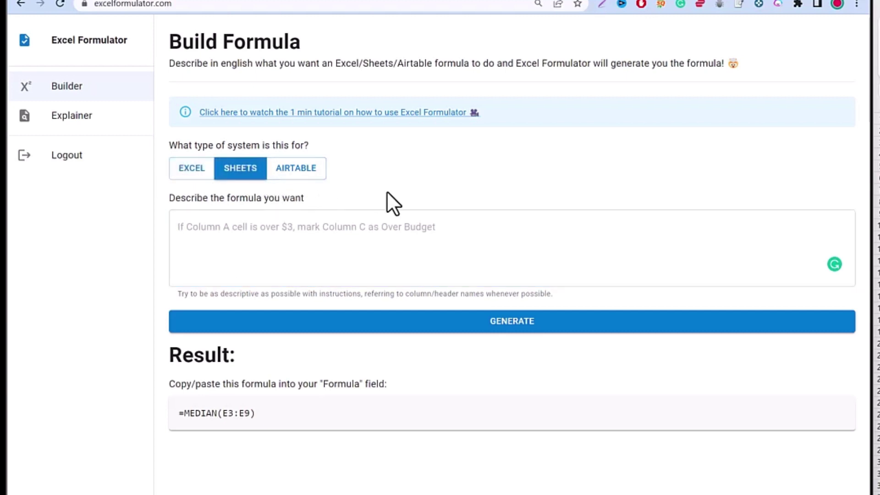
pyautogui.click(302, 229)
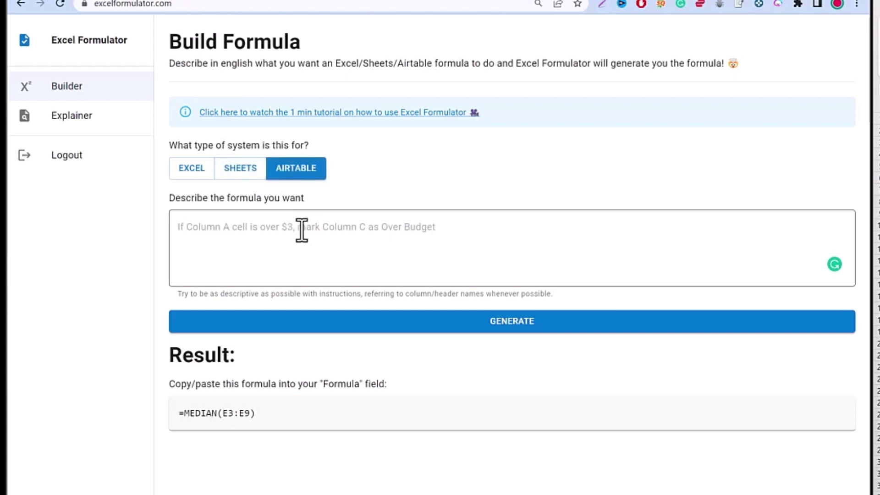
pyautogui.click(192, 176)
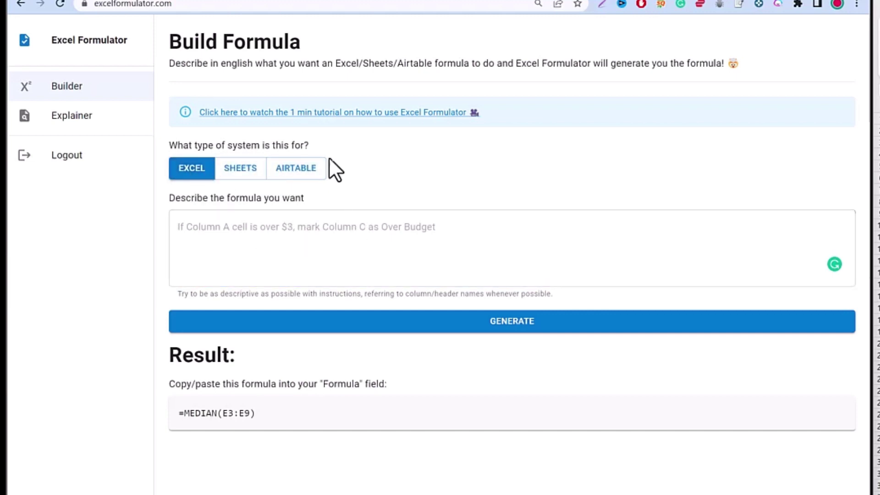
pyautogui.click(285, 232)
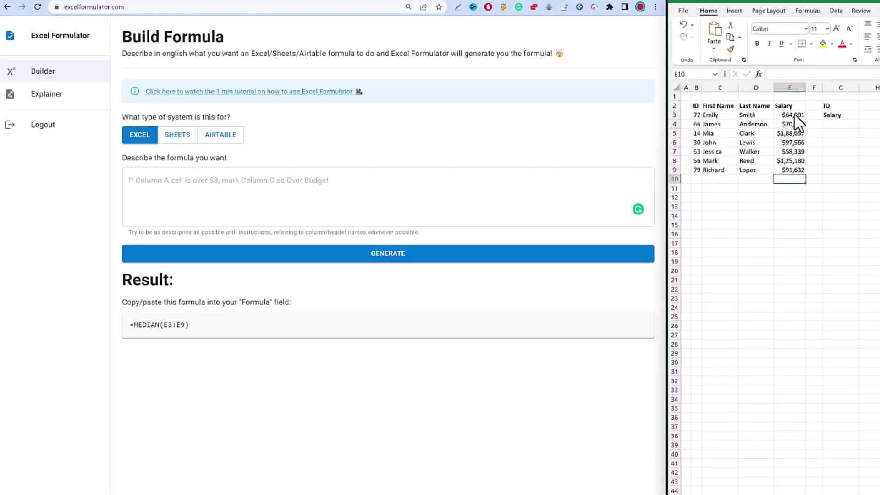
# Check the salary range in the sheet and describe the wanted formula as "find the total of salaries from E3 to E9".
pyautogui.moveTo(795, 115); pyautogui.dragTo(793, 167)
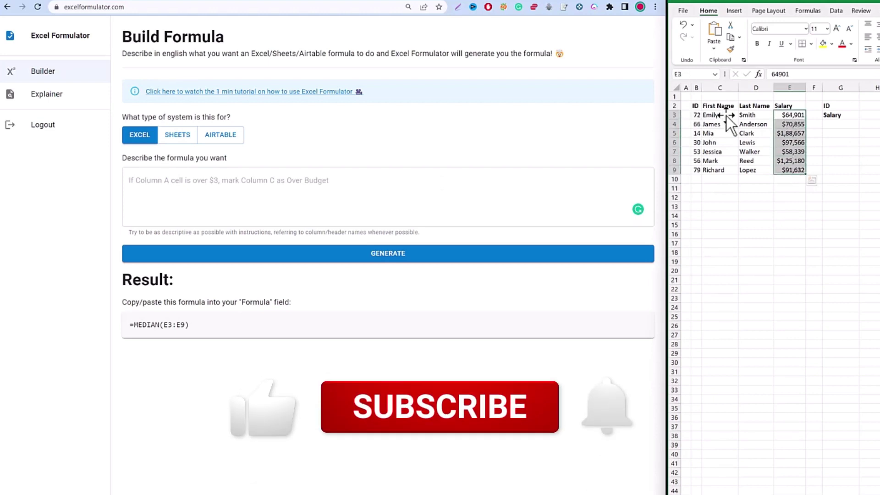
pyautogui.click(793, 117)
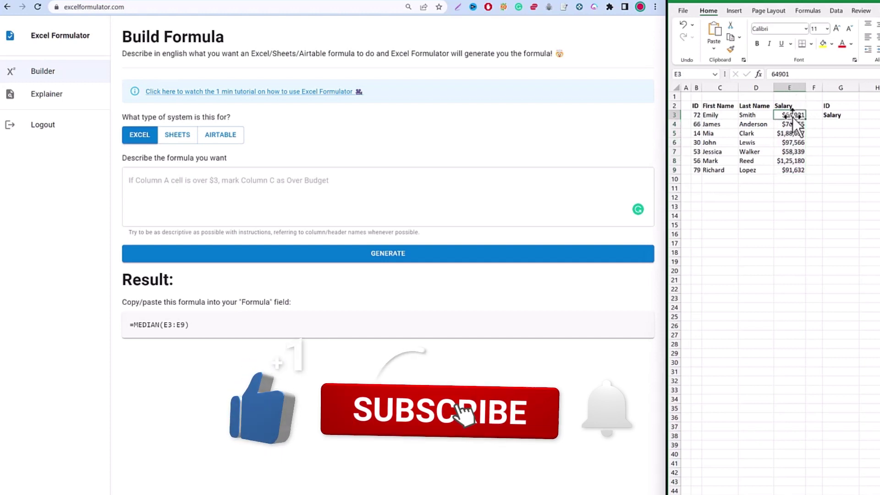
pyautogui.click(796, 166)
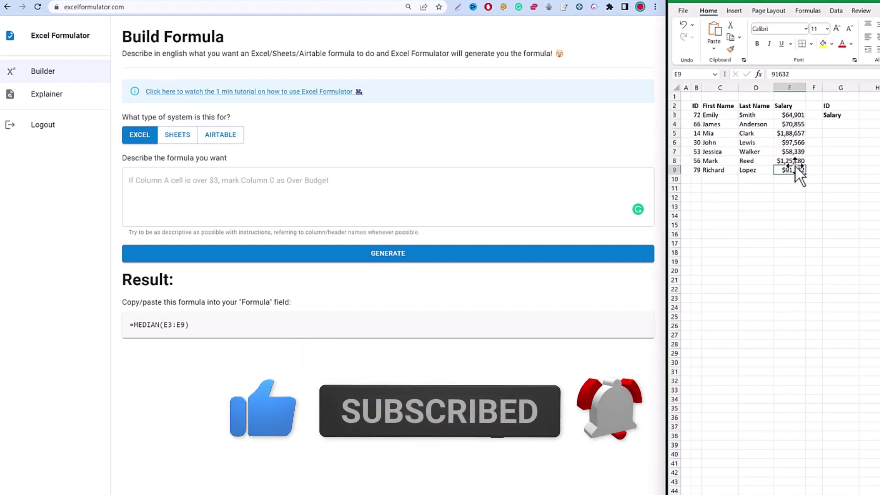
pyautogui.click(164, 190)
pyautogui.write('find the ')
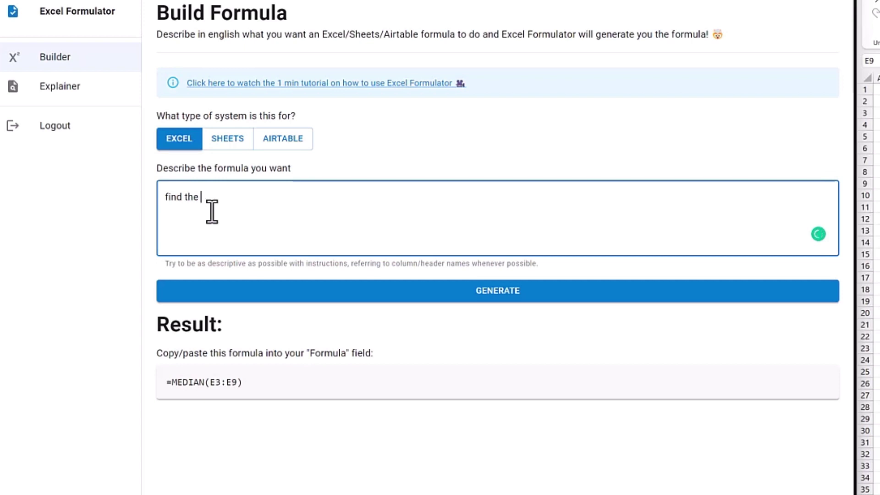
pyautogui.write('stotal of salaries from ')
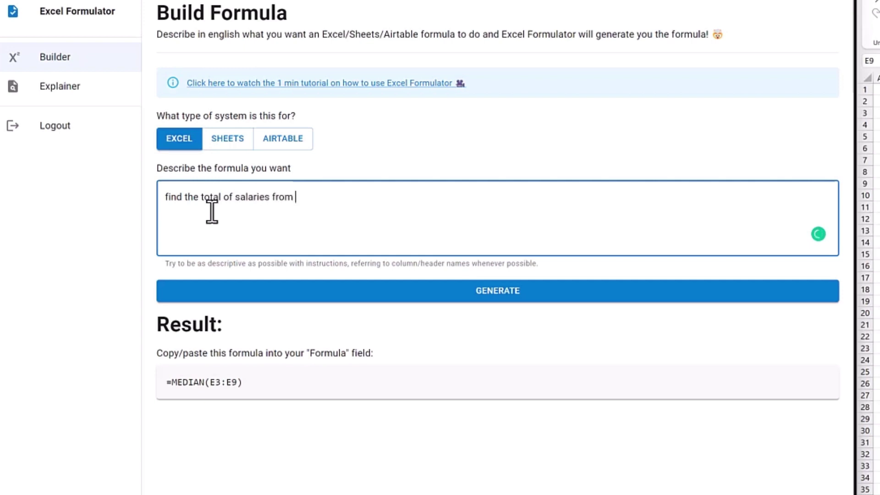
pyautogui.write('E3 to')
pyautogui.press('BackSpace')
pyautogui.press('BackSpace')
pyautogui.press('BackSpace')
pyautogui.write('to E9')
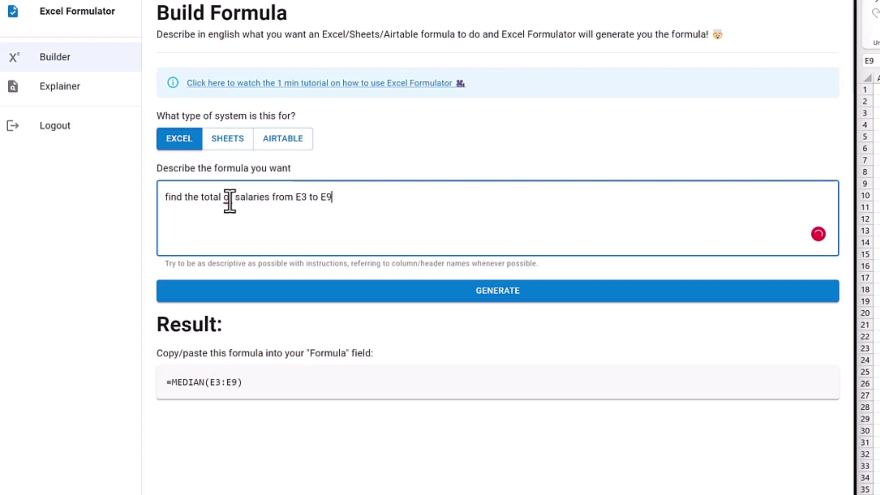
# Correct the description to "find the total salaries from E3 to E9" and generate the formula.
pyautogui.moveTo(230, 201)
pyautogui.click(288, 221)
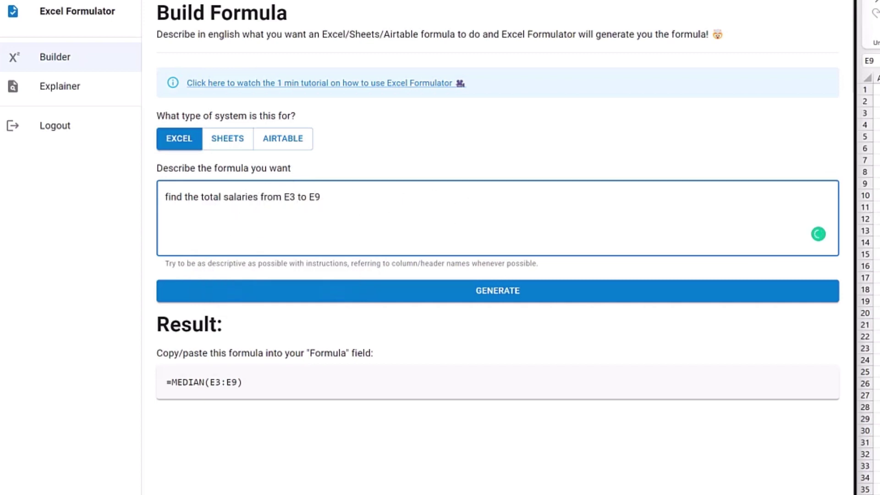
pyautogui.click(431, 293)
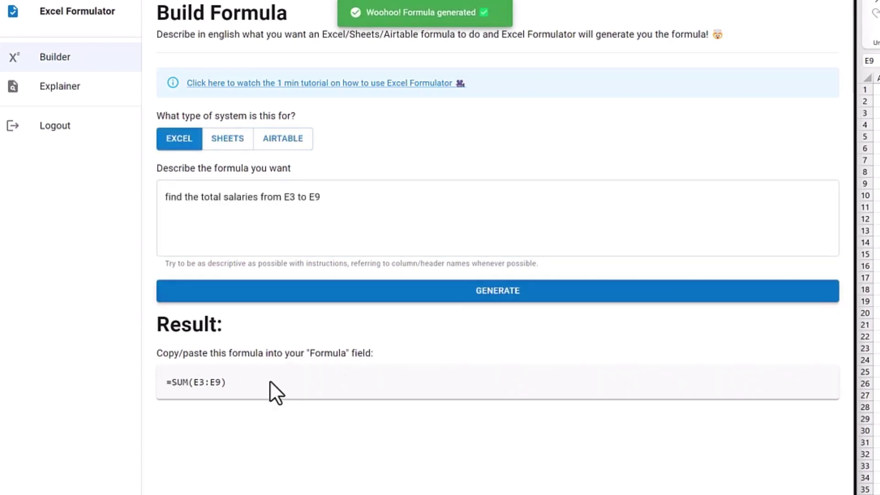
# Copy the generated =SUM(E3:E9) formula into cell E10 of the salary workbook and select that cell.
pyautogui.tripleClick(238, 382)
pyautogui.hotkey('ctrl', 'c')
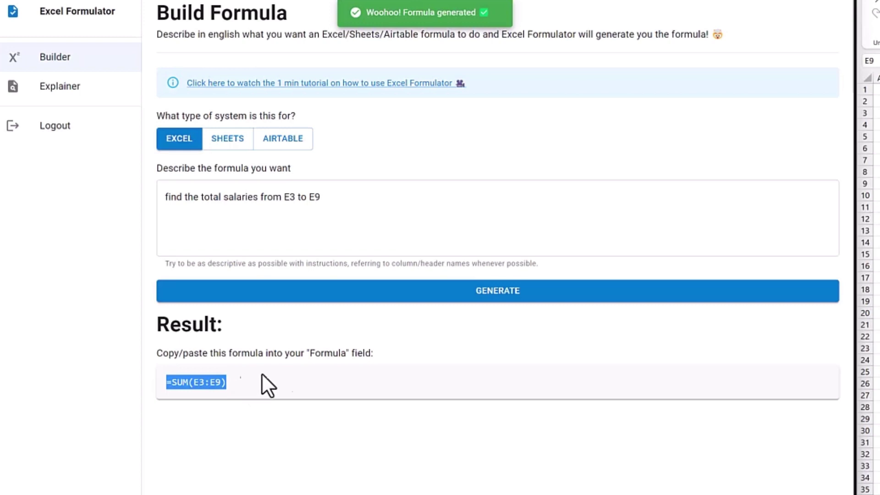
pyautogui.hotkey('alt', 'Tab')
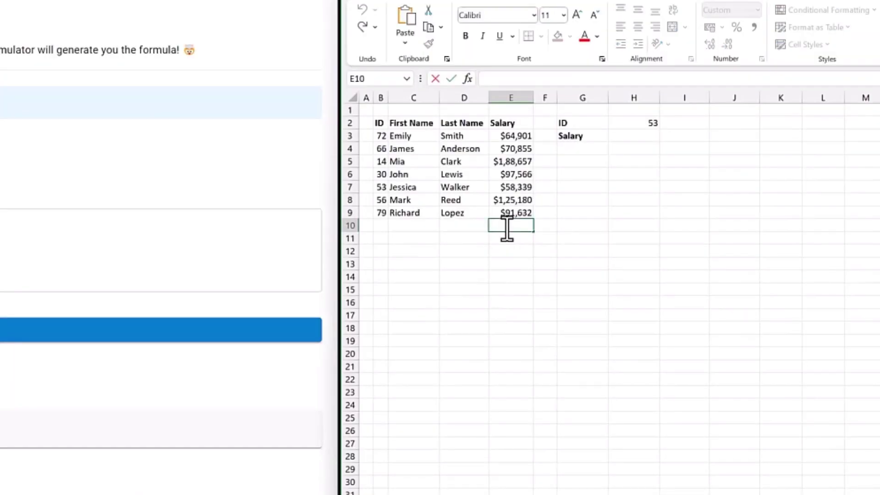
pyautogui.doubleClick(507, 225)
pyautogui.hotkey('ctrl', 'v')
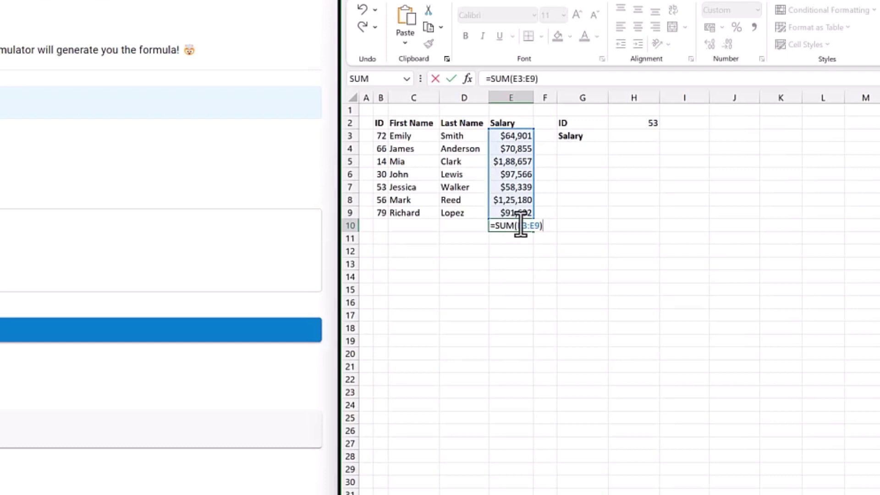
pyautogui.press('Return')
pyautogui.click(523, 225)
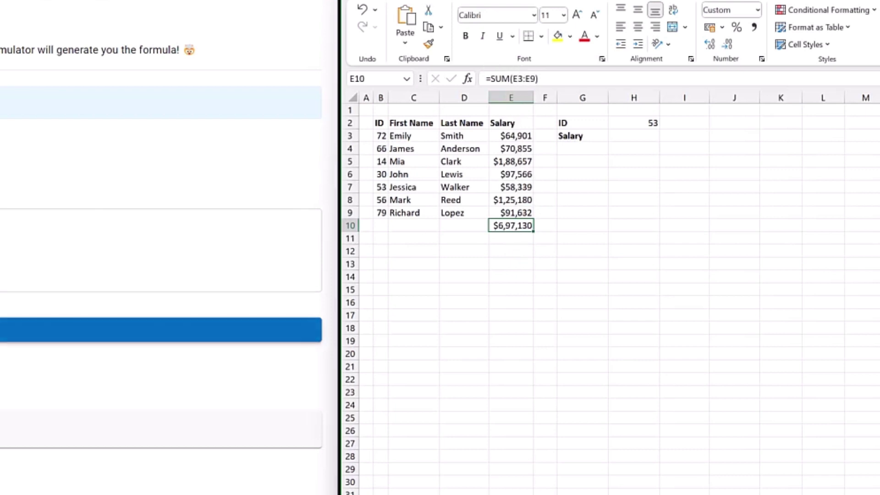
# Check the lookup cells and the ID and salary columns, and begin a new description with "want to find salary from column E2 to E9".
pyautogui.click(161, 249)
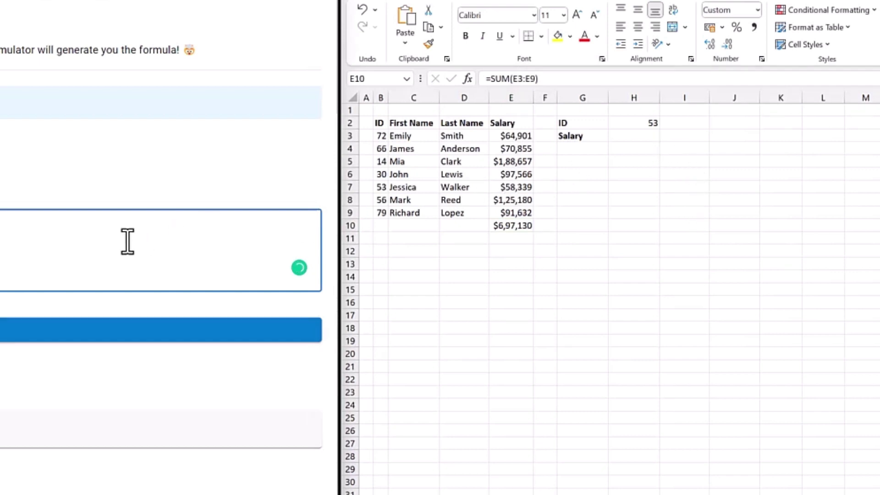
pyautogui.click(634, 136)
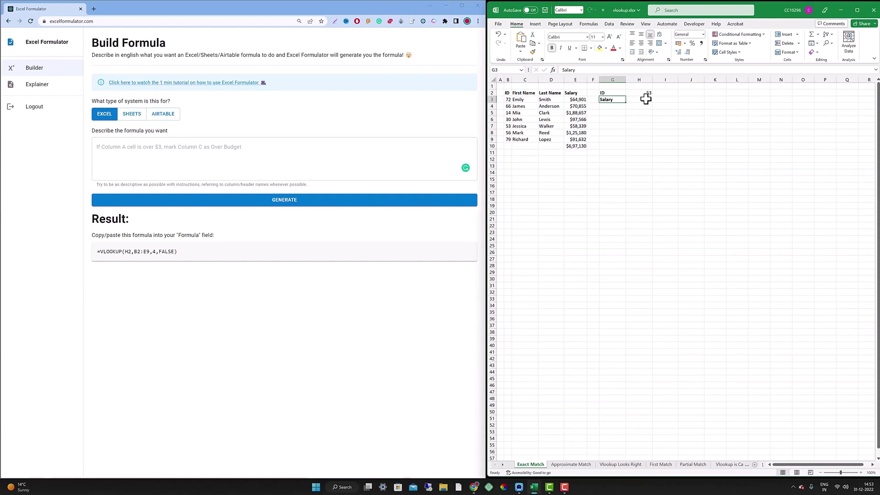
pyautogui.click(646, 99)
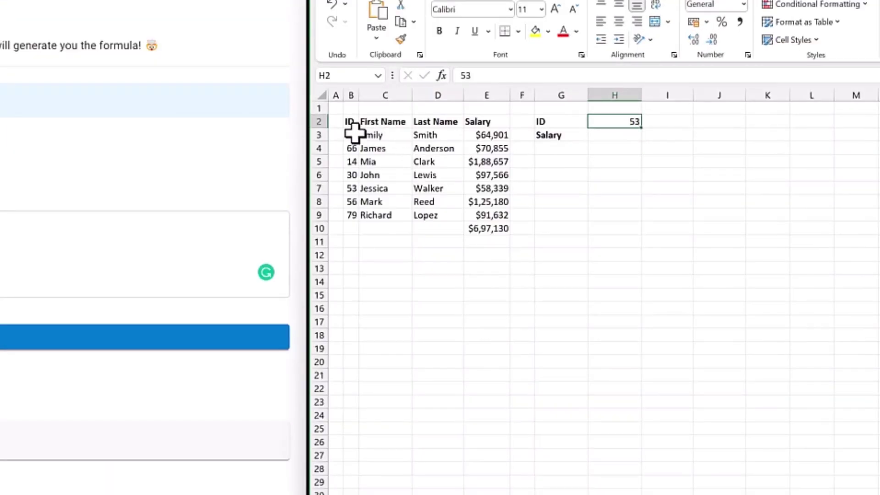
pyautogui.moveTo(358, 133); pyautogui.dragTo(348, 216)
pyautogui.moveTo(481, 137); pyautogui.dragTo(489, 213)
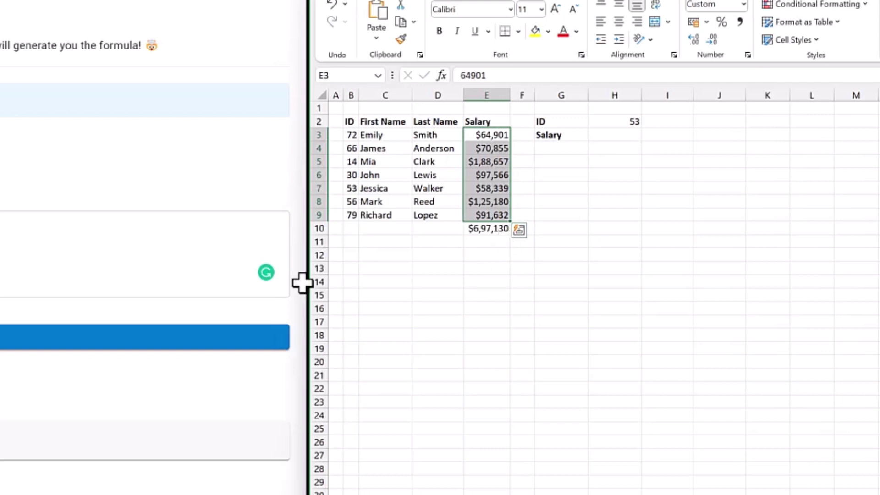
pyautogui.click(282, 280)
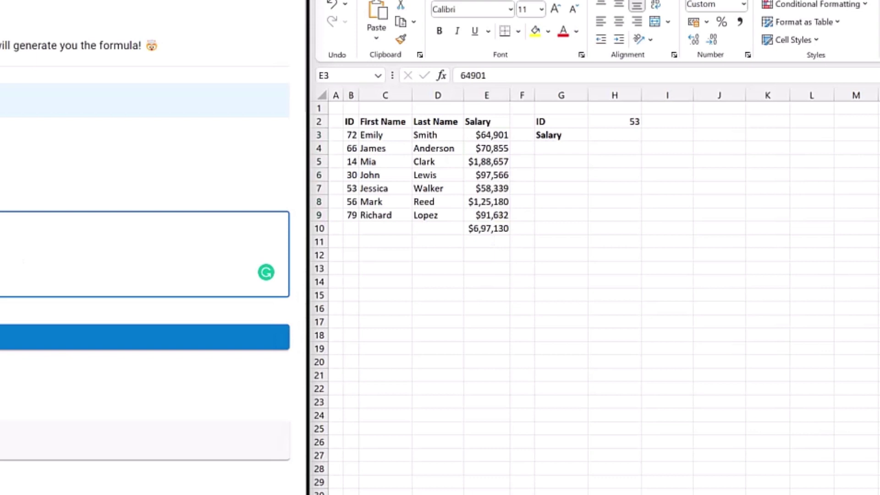
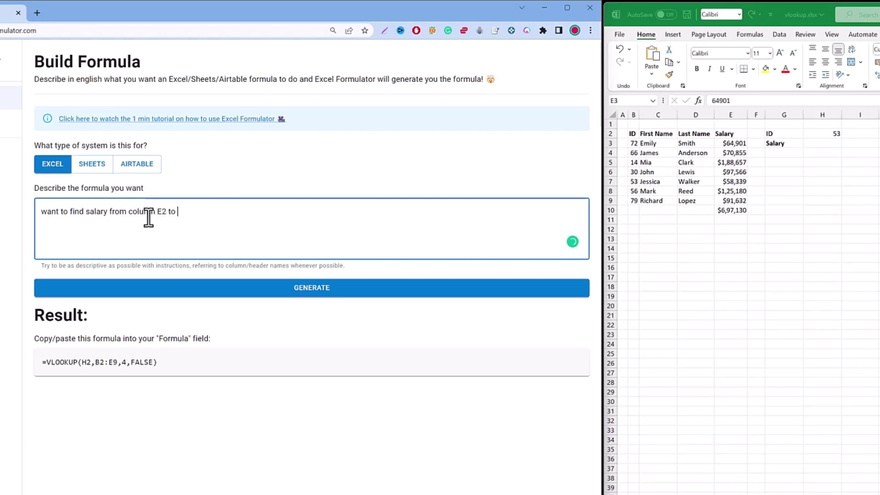
pyautogui.write('E9')
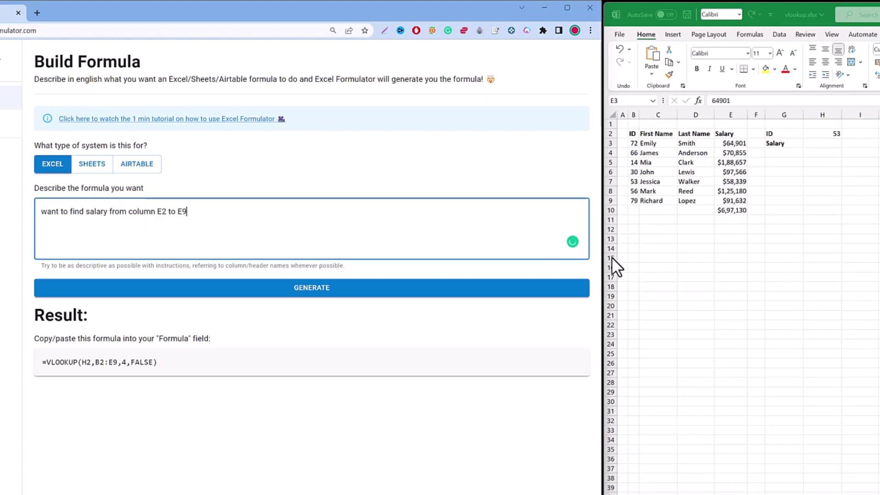
# Check the salary cells and H3 in the sheet, and extend the description with "on the basis of ID mentioned in H2".
pyautogui.click(805, 141)
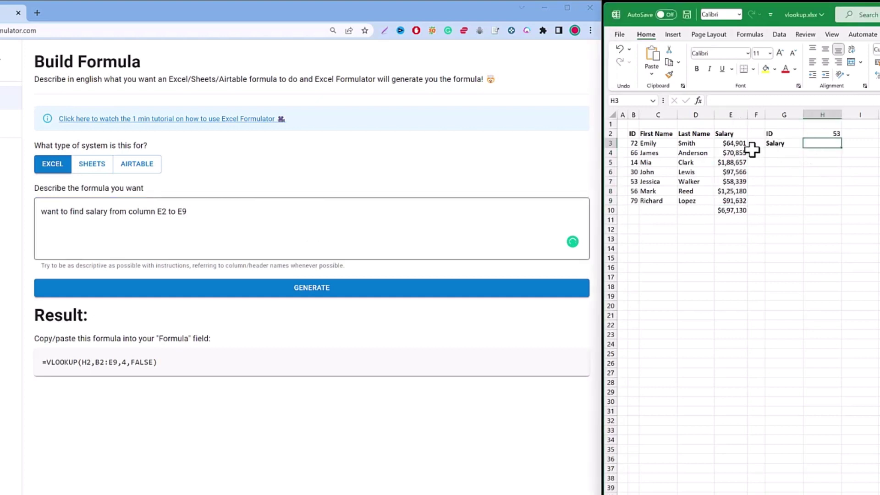
pyautogui.click(733, 143)
pyautogui.click(738, 191)
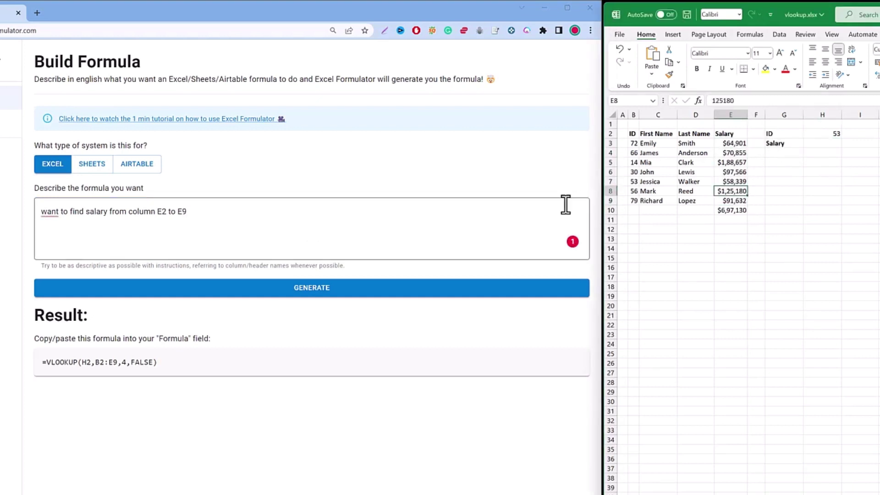
pyautogui.click(258, 215)
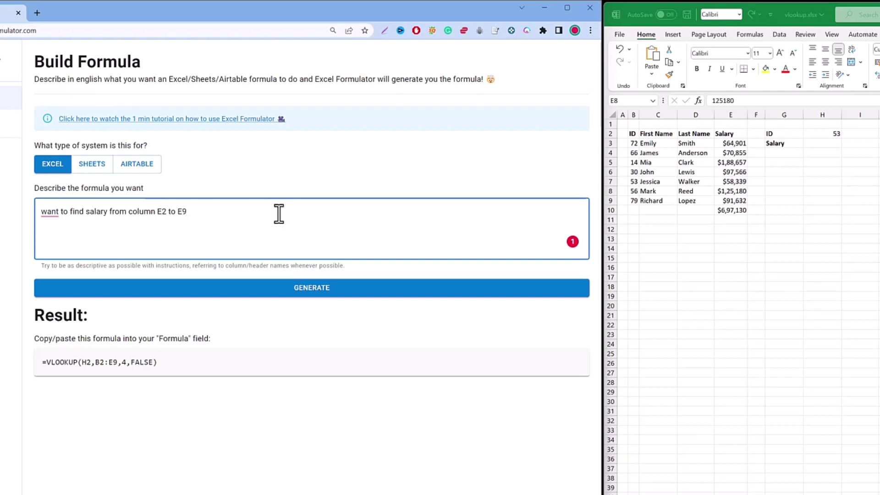
pyautogui.click(822, 143)
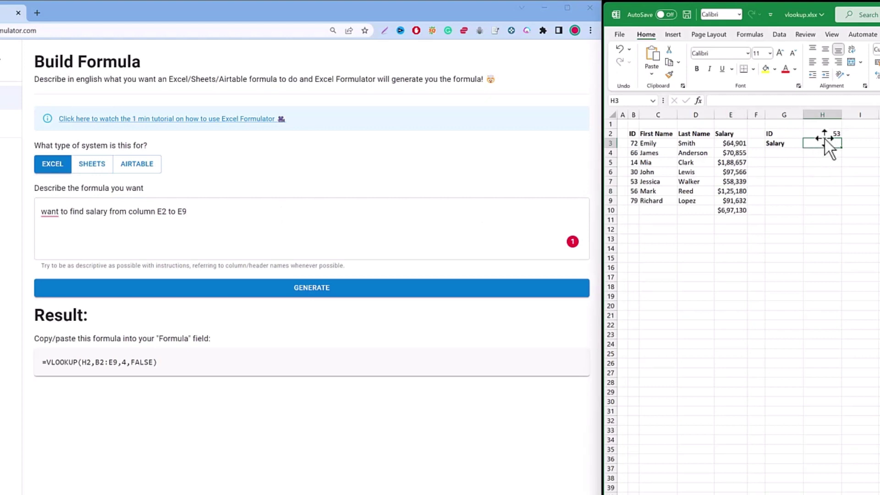
pyautogui.click(220, 206)
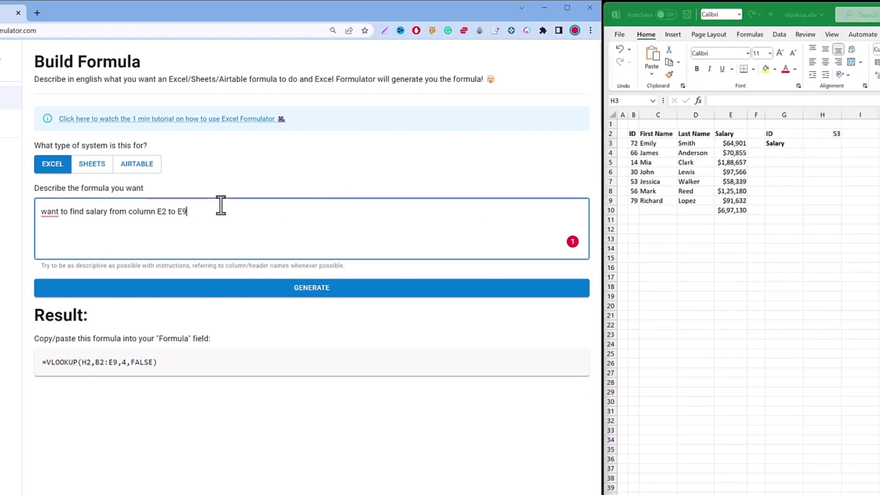
pyautogui.write('on the basis of ID ')
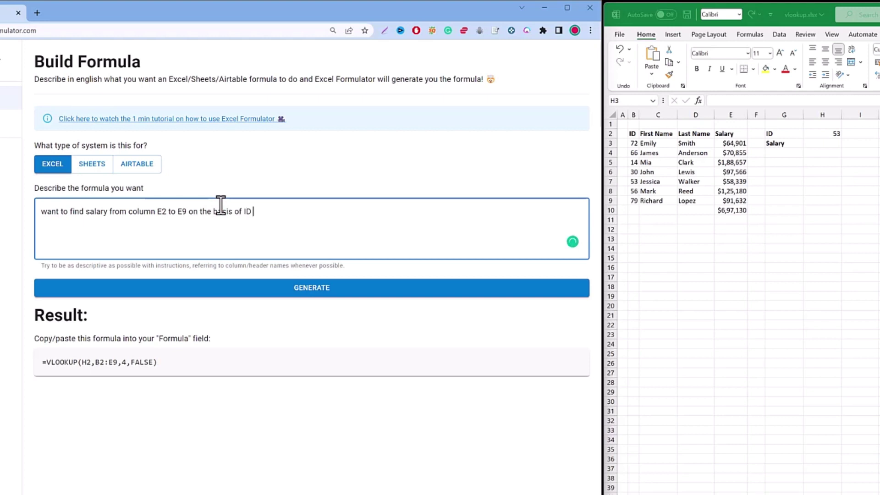
pyautogui.write('mentioned in H2')
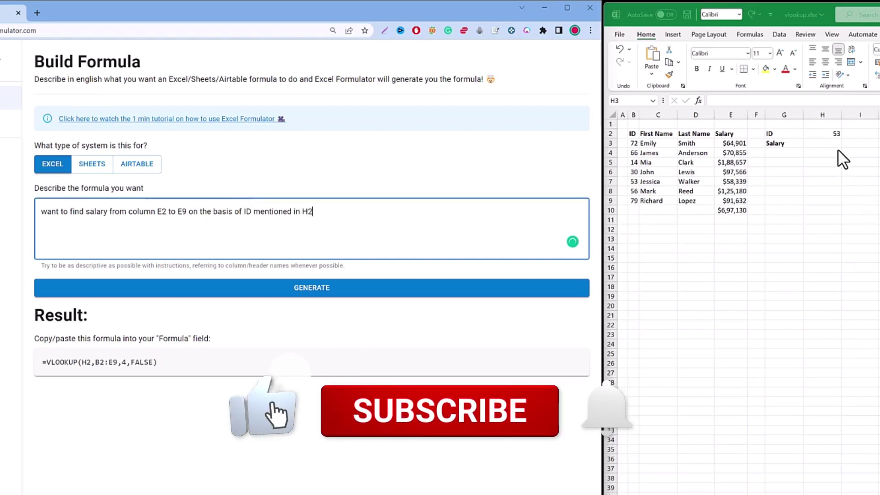
# Check the ID cell H2 in the sheet and complete the description with "and ID column starts from B2 to B9".
pyautogui.click(827, 133)
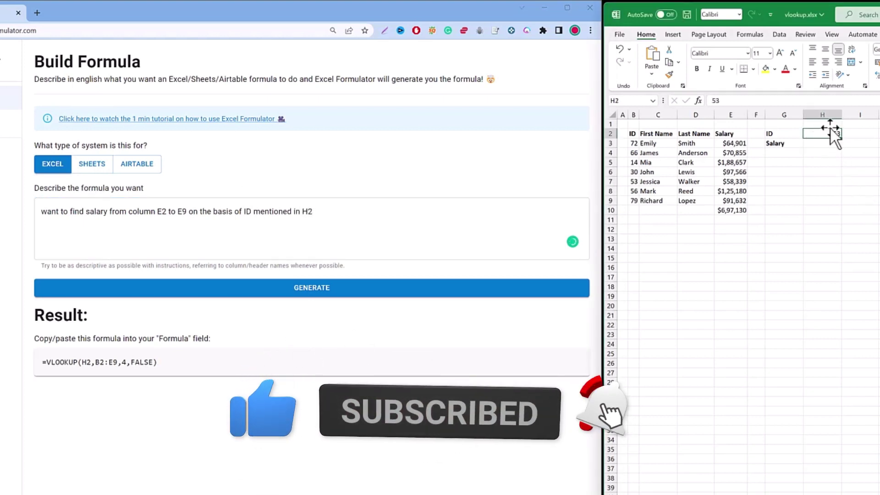
pyautogui.click(345, 215)
pyautogui.write('and')
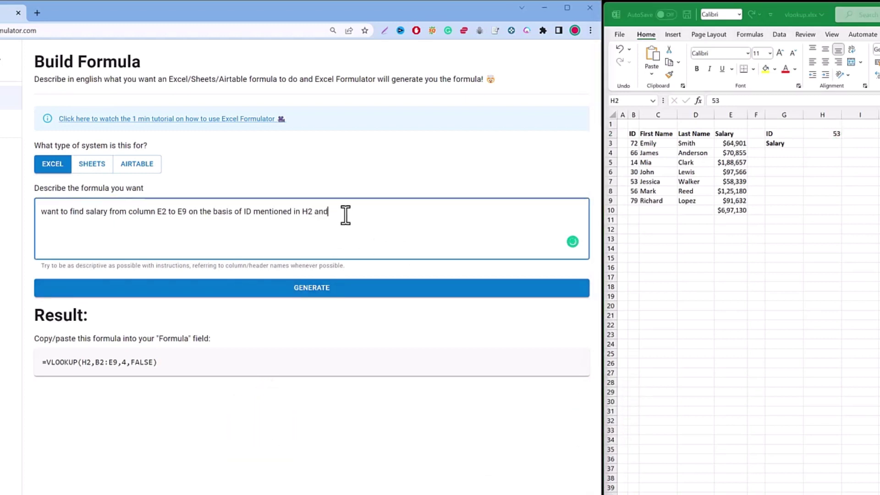
pyautogui.write(' ID ta')
pyautogui.press('BackSpace')
pyautogui.press('BackSpace')
pyautogui.write('column starts from B2')
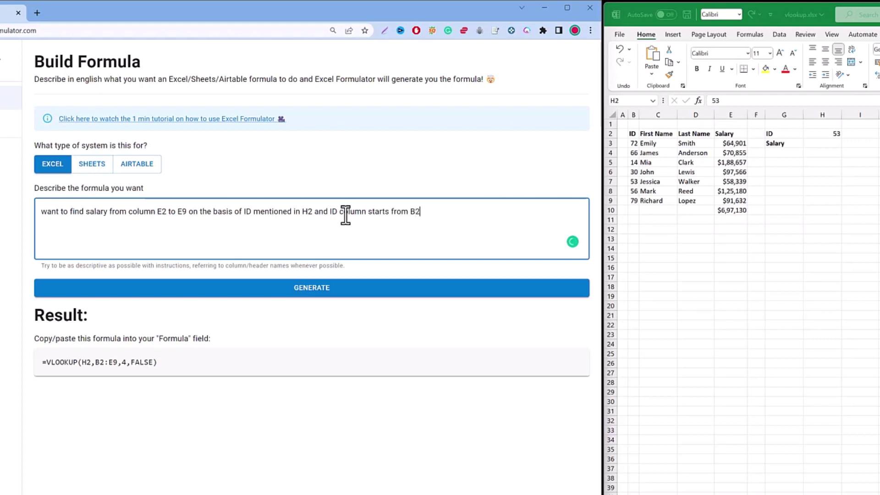
pyautogui.write(' to B9')
# Check the description against salary cell E9 and ID cell H2, and generate the Excel formula.
pyautogui.click(733, 201)
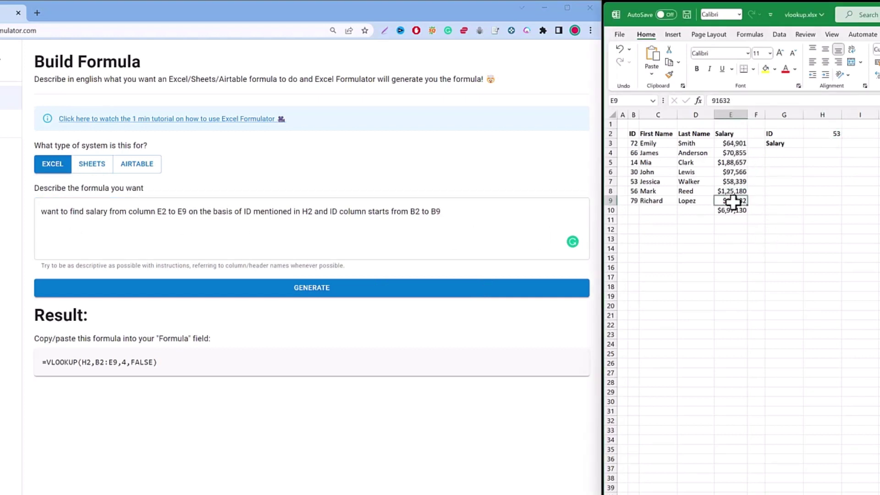
pyautogui.click(331, 212)
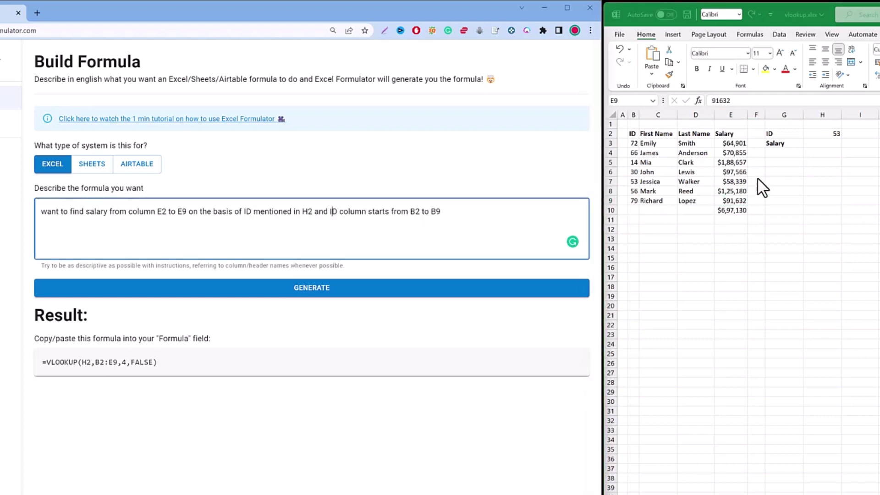
pyautogui.click(834, 133)
pyautogui.write('53')
pyautogui.click(834, 133)
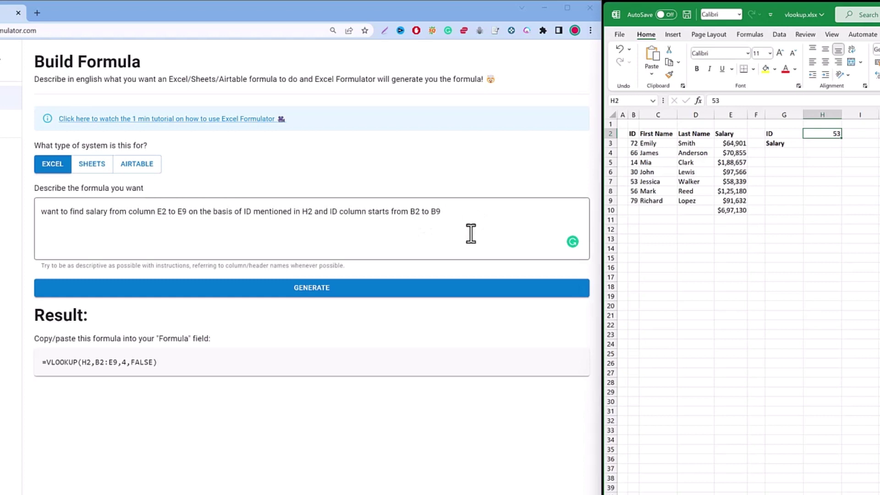
pyautogui.click(299, 296)
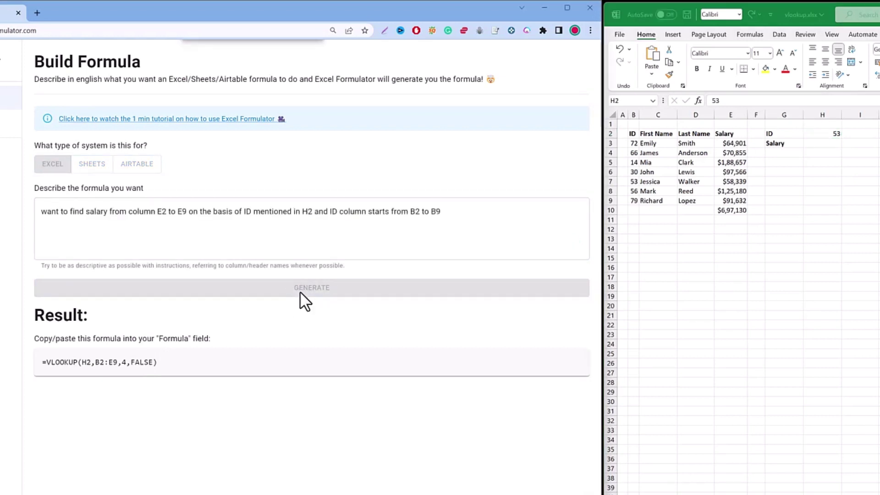
# Copy the generated =VLOOKUP(H2,B2:E9,4,FALSE) formula into cell H3 next to the Salary label and select that cell.
pyautogui.tripleClick(99, 363)
pyautogui.hotkey('ctrl', 'c')
pyautogui.rightClick(100, 363)
pyautogui.click(117, 370)
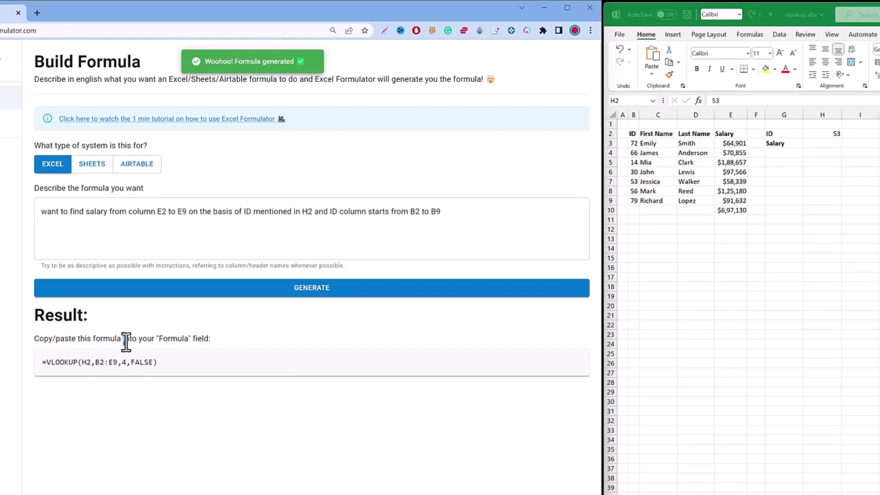
pyautogui.rightClick(95, 363)
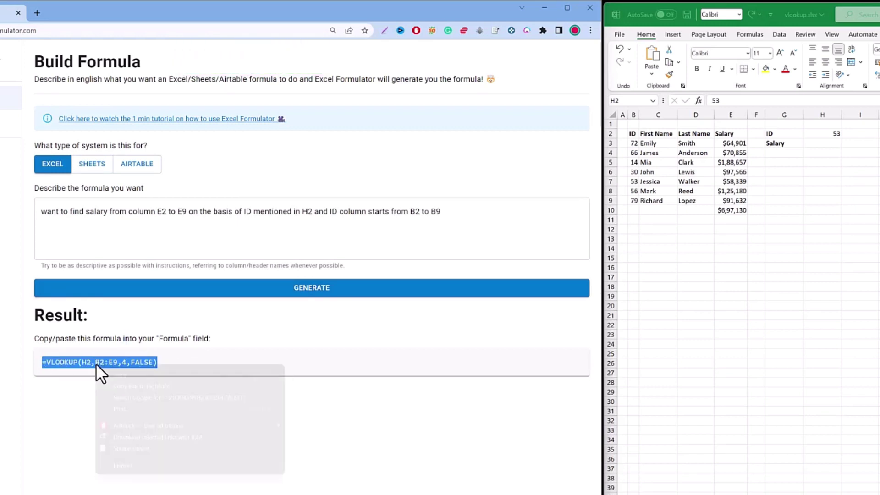
pyautogui.click(107, 373)
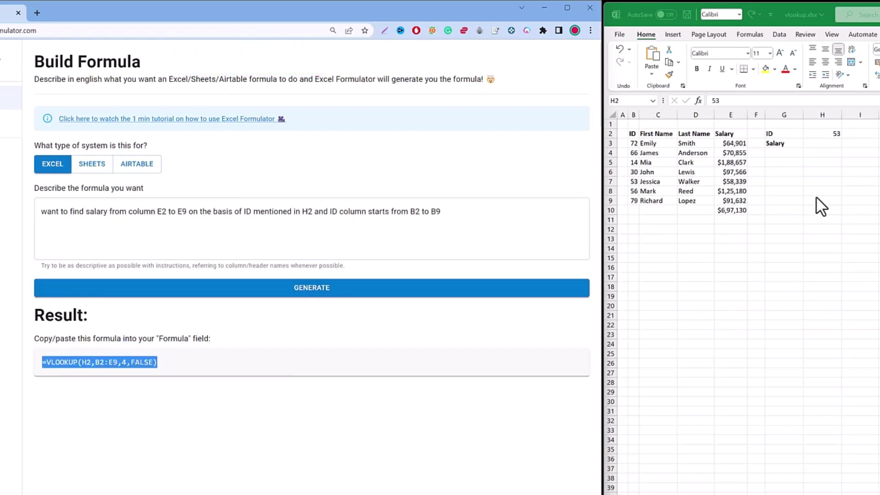
pyautogui.doubleClick(821, 145)
pyautogui.hotkey('ctrl', 'v')
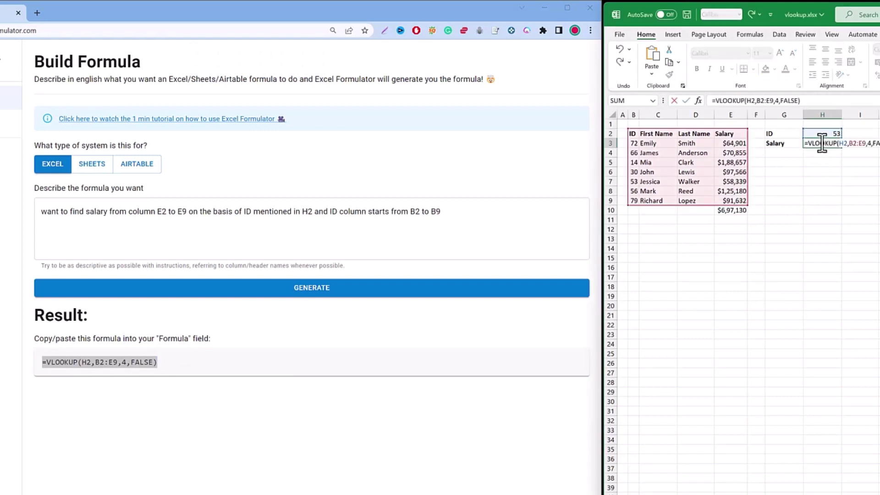
pyautogui.press('Return')
pyautogui.click(825, 144)
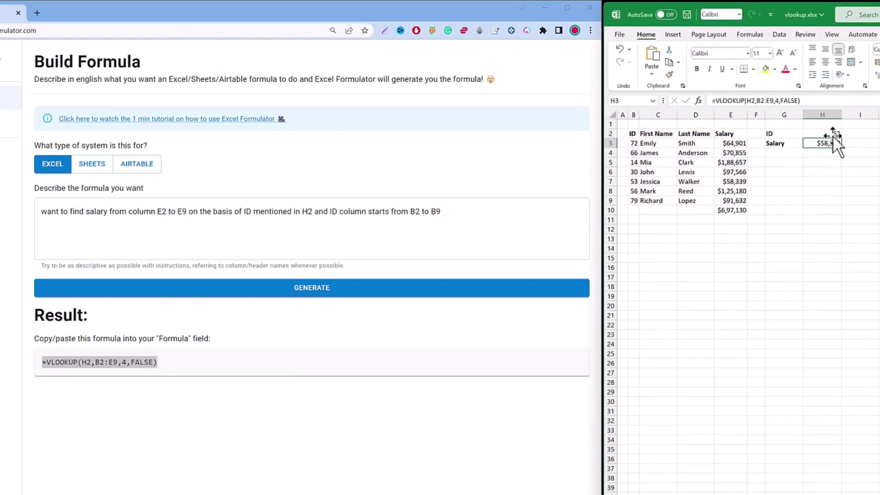
# Test the lookup by setting the ID in H2 to 72 and compare the result with the salary in E3.
pyautogui.click(834, 136)
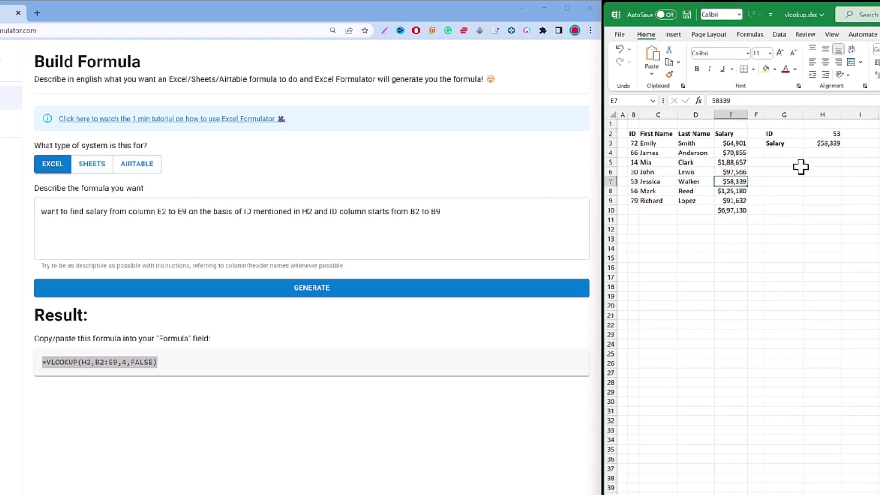
pyautogui.doubleClick(836, 134)
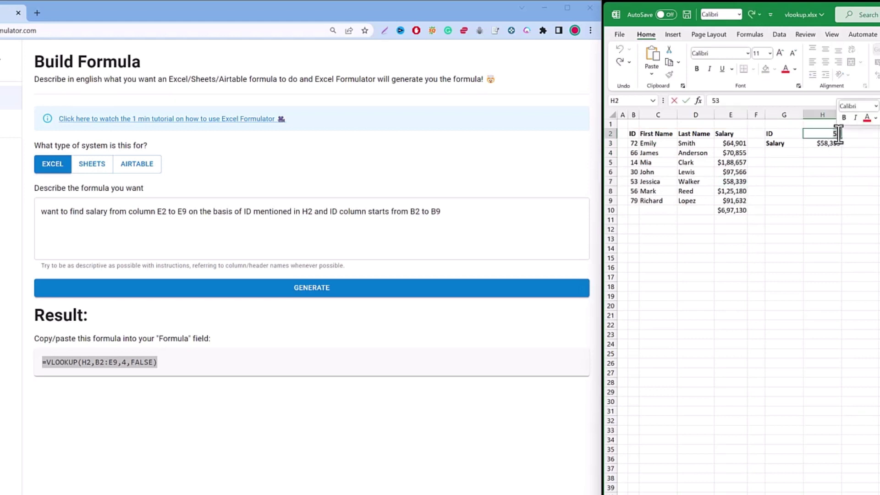
pyautogui.press('BackSpace')
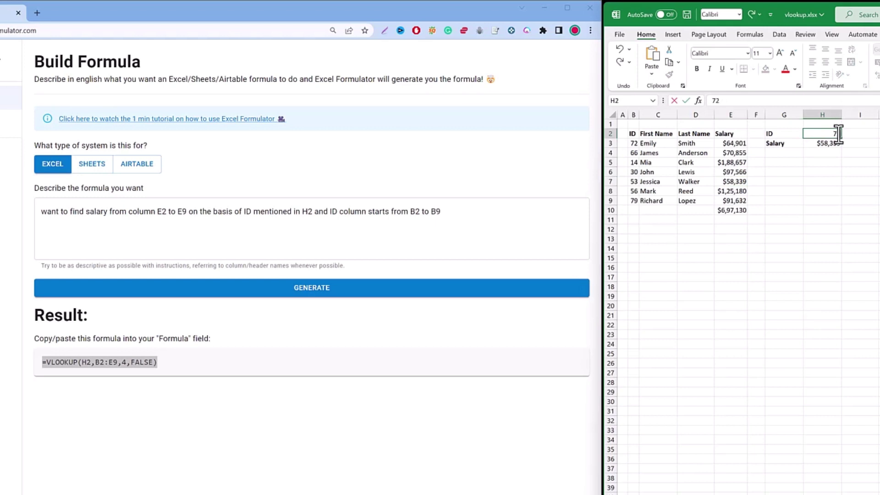
pyautogui.press('Return')
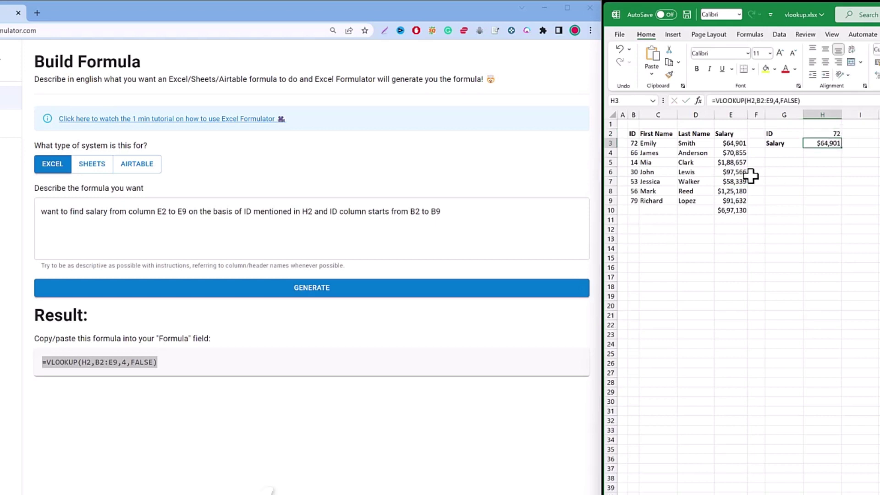
pyautogui.click(731, 143)
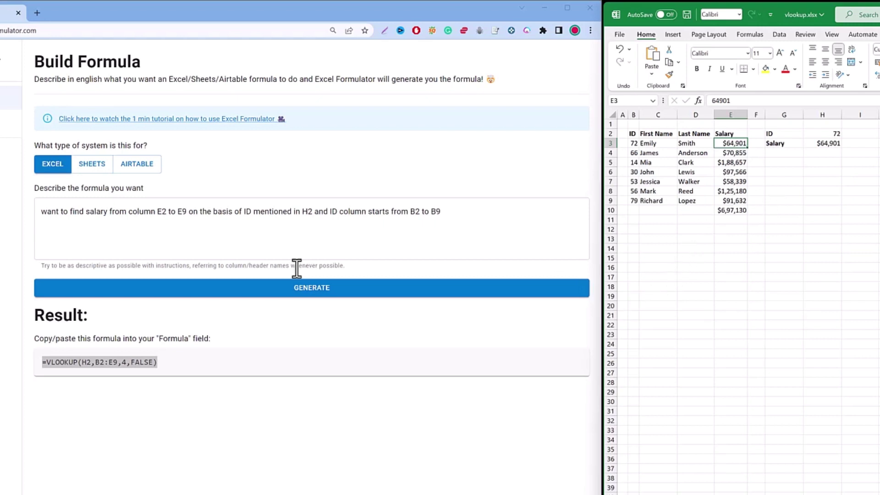
# Switch the target system to Sheets and on to Airtable, generate the formula from the same description and highlight it.
pyautogui.click(92, 164)
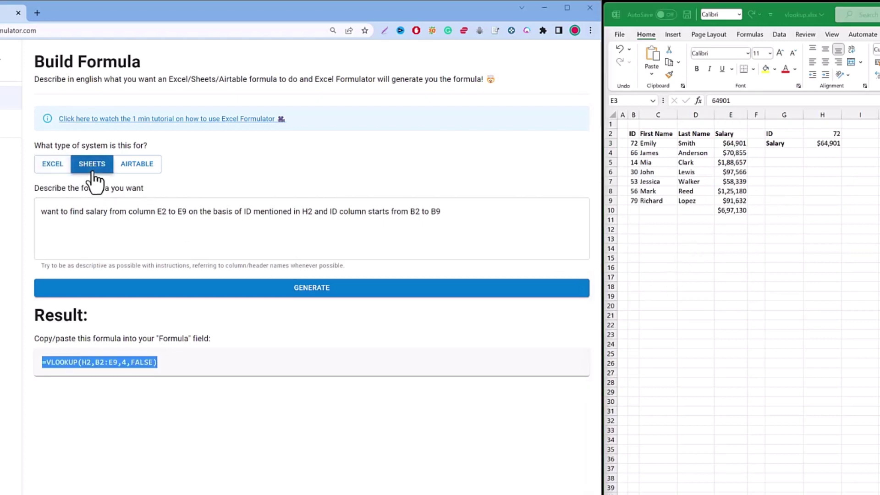
pyautogui.click(128, 165)
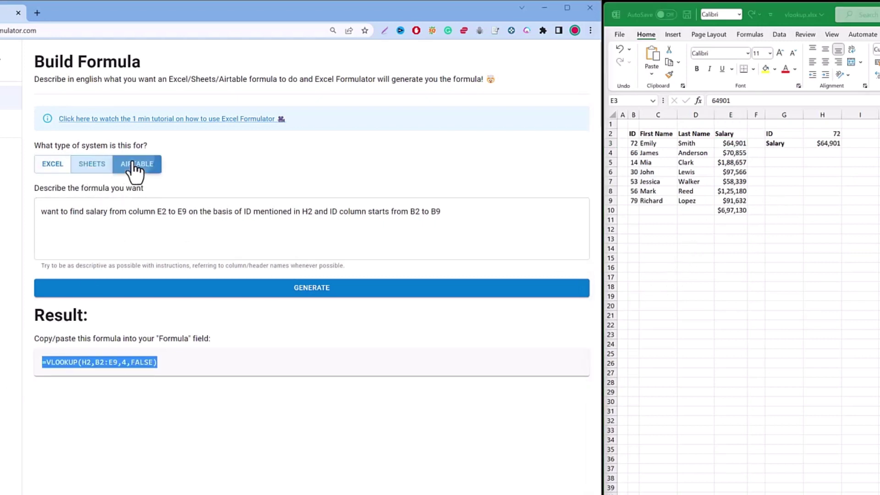
pyautogui.click(172, 256)
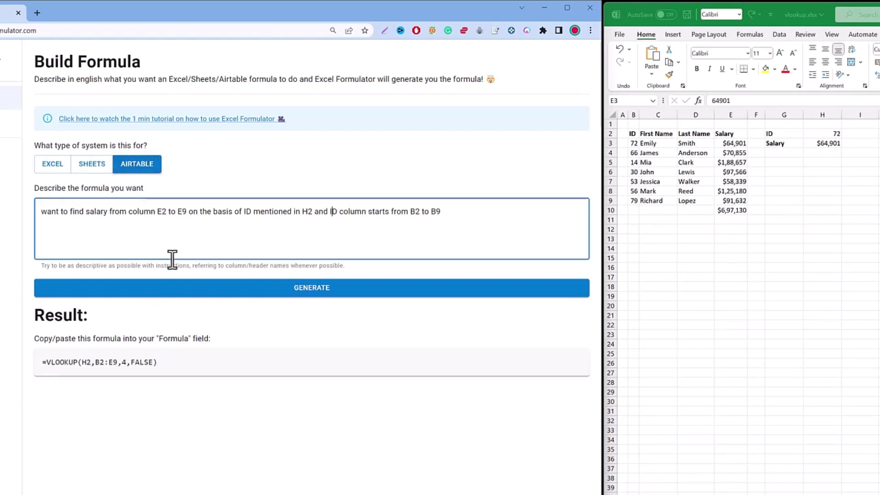
pyautogui.click(282, 289)
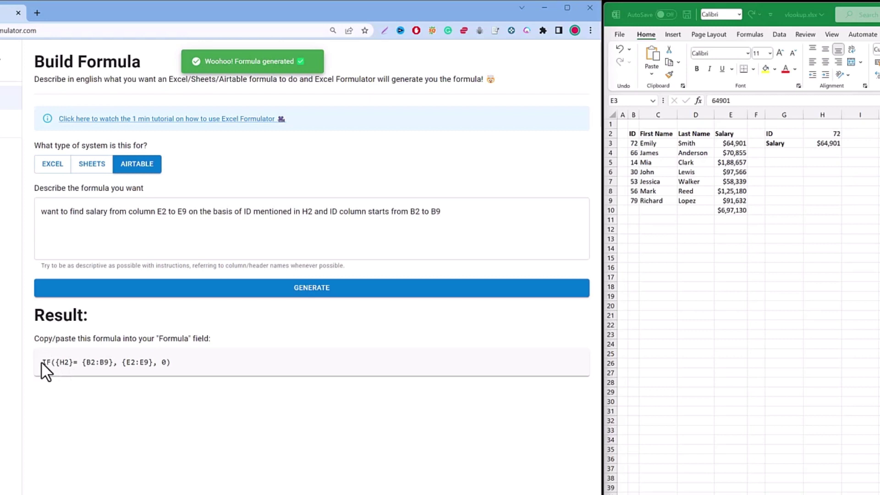
pyautogui.moveTo(41, 361); pyautogui.dragTo(205, 361)
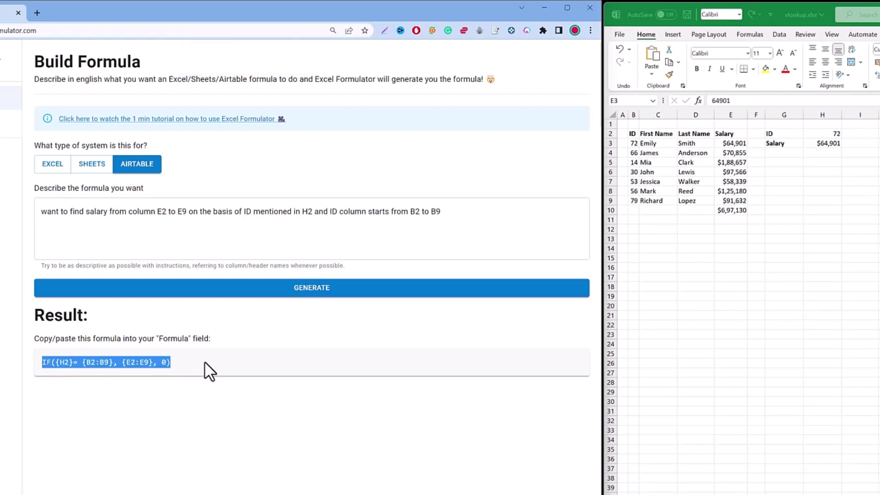